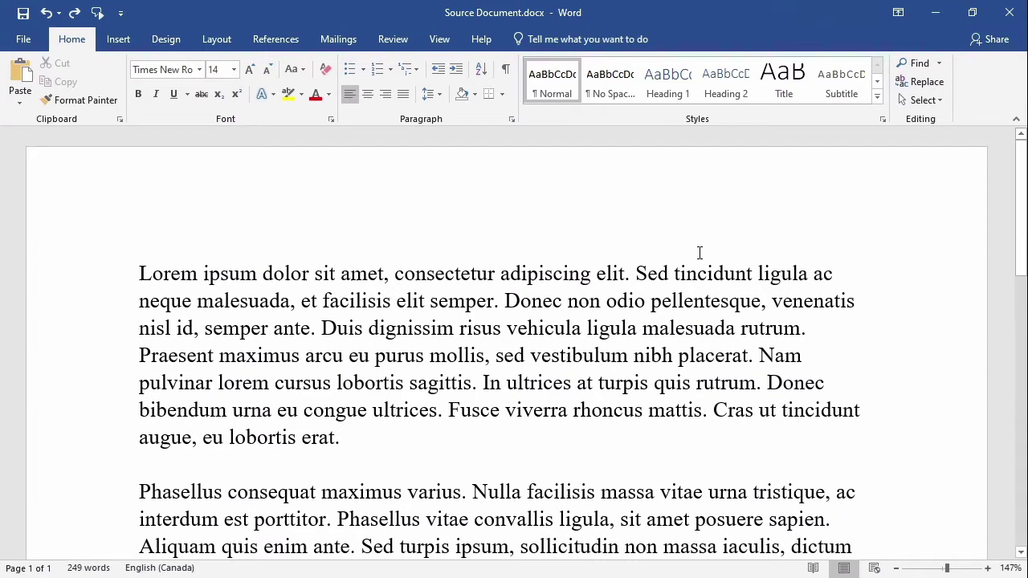
- Move the sentence "Sed tincidunt ligula ac neque malesuada, et facilisis elit semper." to the end of the first paragraph using cut and paste
left_click_drag(639, 273, 498, 301)
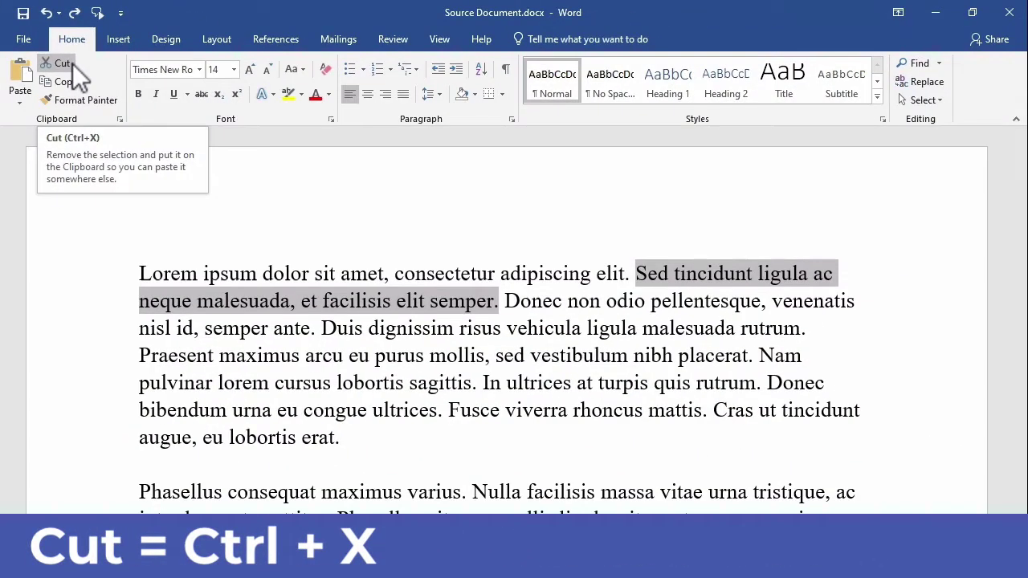
left_click(72, 64)
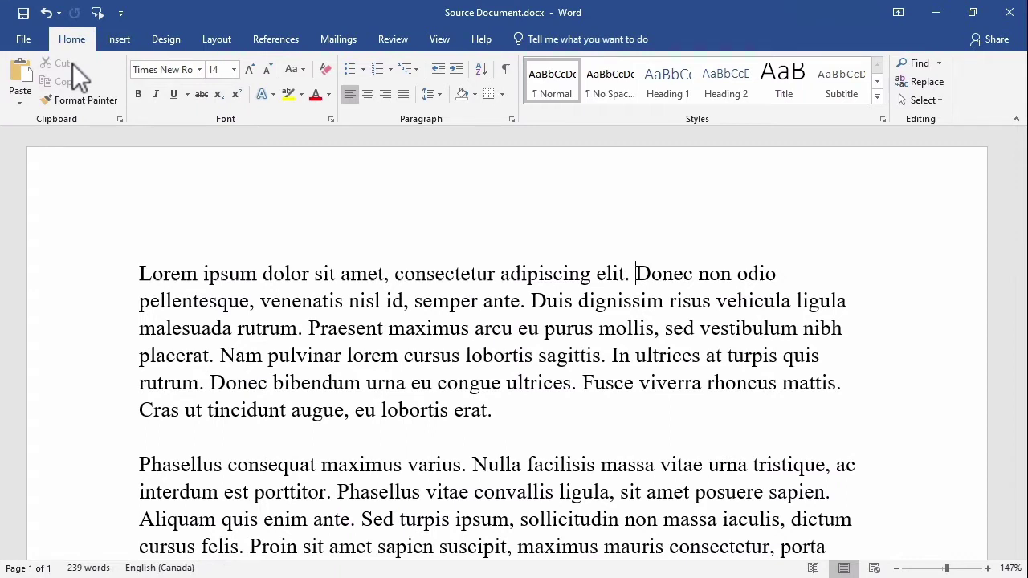
left_click(563, 422)
left_click(27, 74)
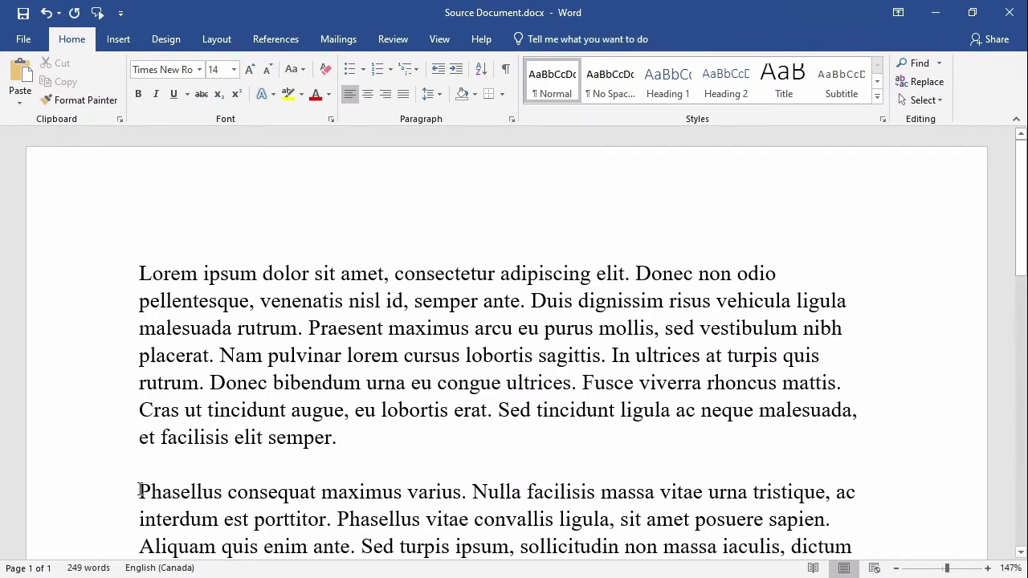
- Copy the sentence "Phasellus consequat maximus varius." and paste it twice at the end of the first paragraph
left_click_drag(139, 492, 469, 479)
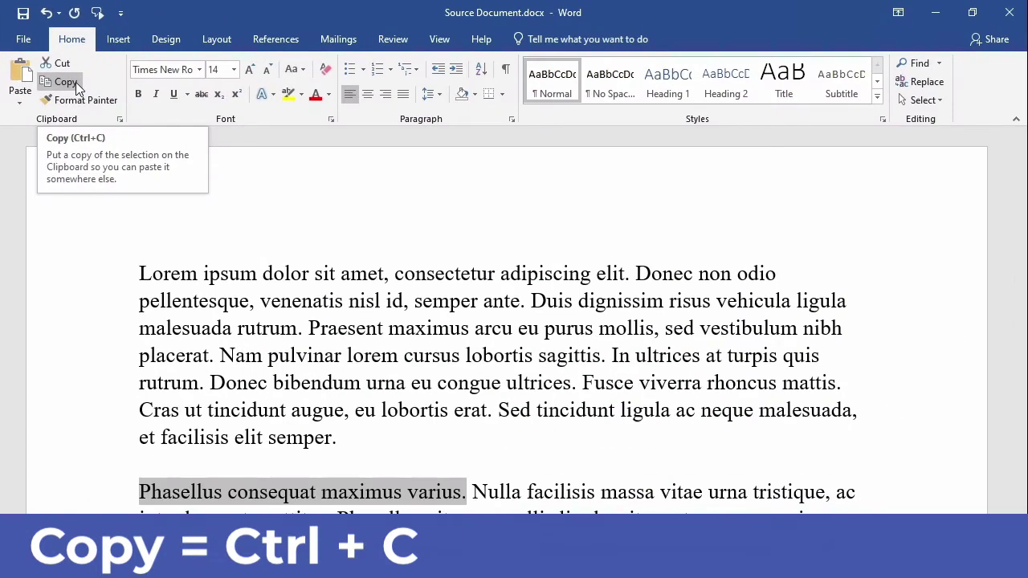
left_click(76, 82)
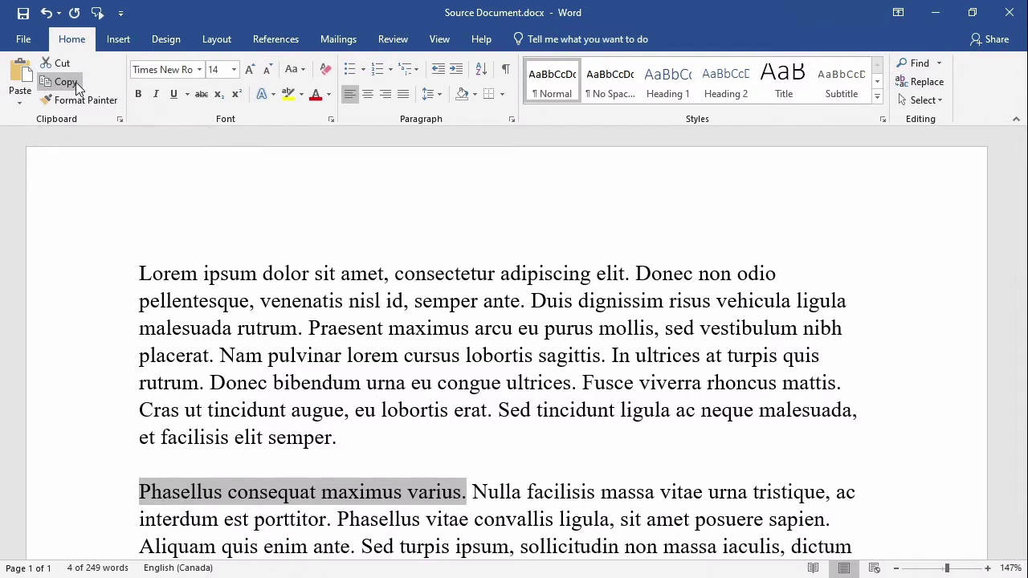
left_click(380, 444)
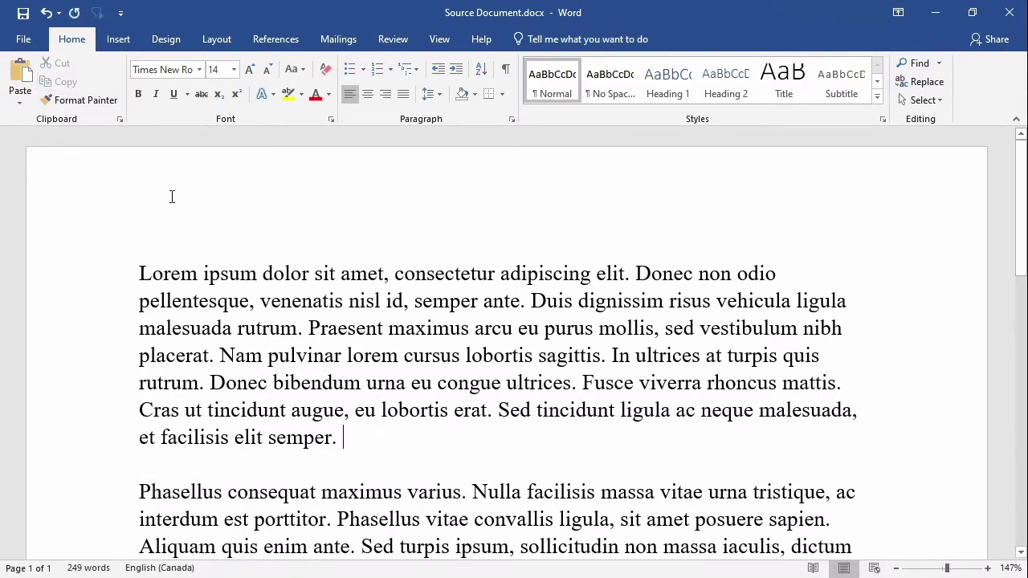
left_click(28, 84)
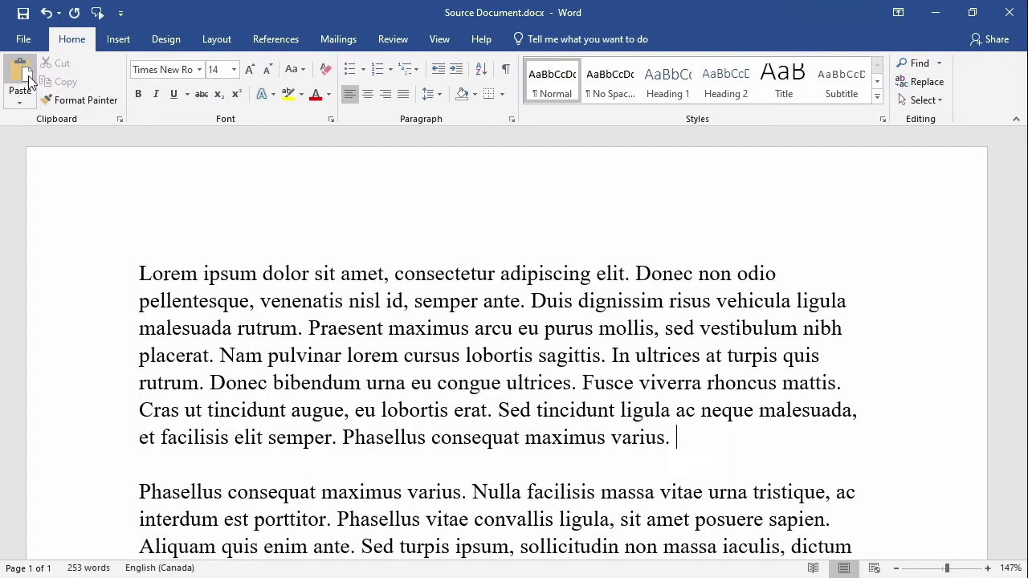
left_click(28, 80)
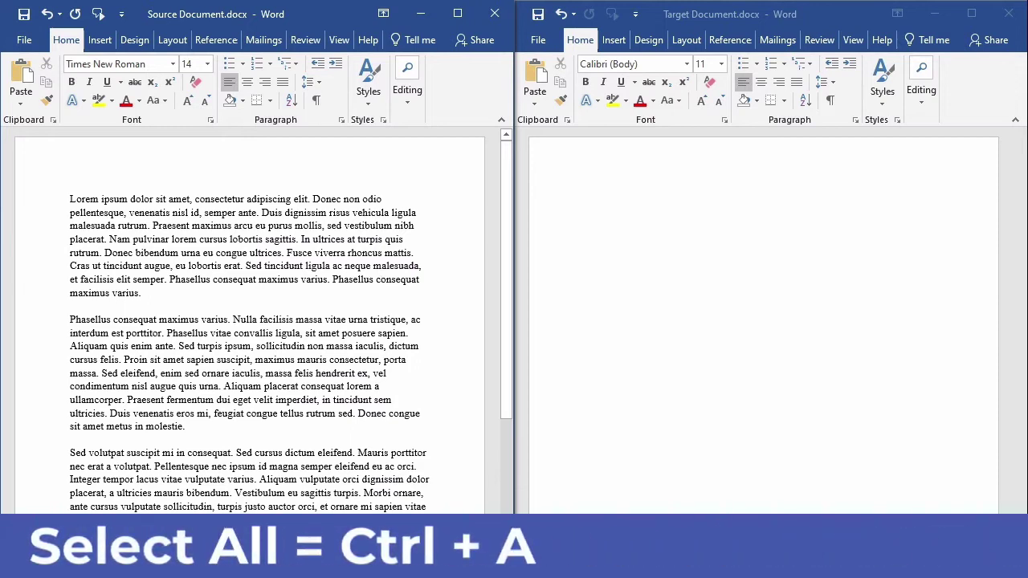
- Copy all text of Source Document.docx into the blank Target Document.docx with source formatting kept, and undo the paste
key("ctrl+a")
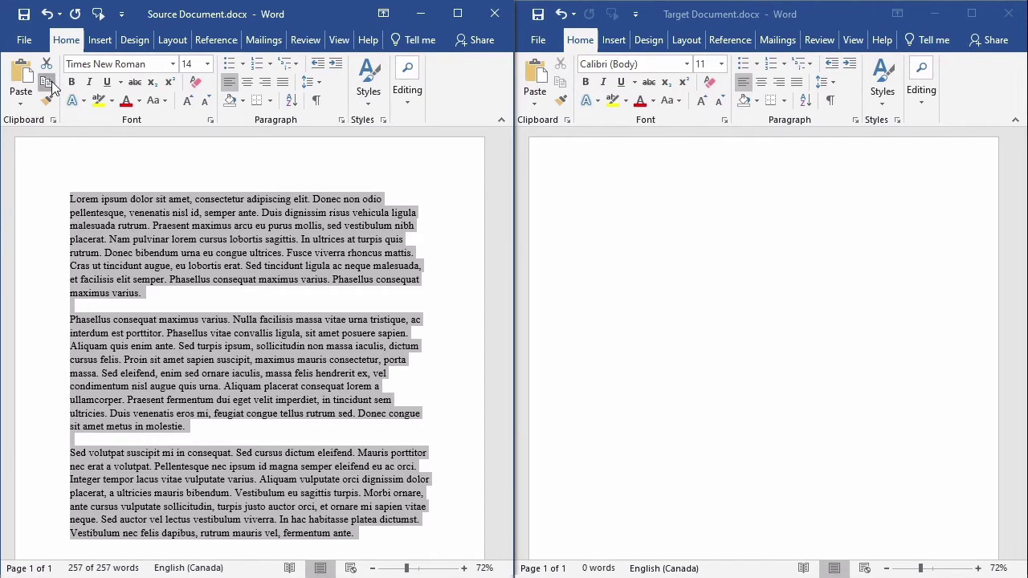
left_click(592, 187)
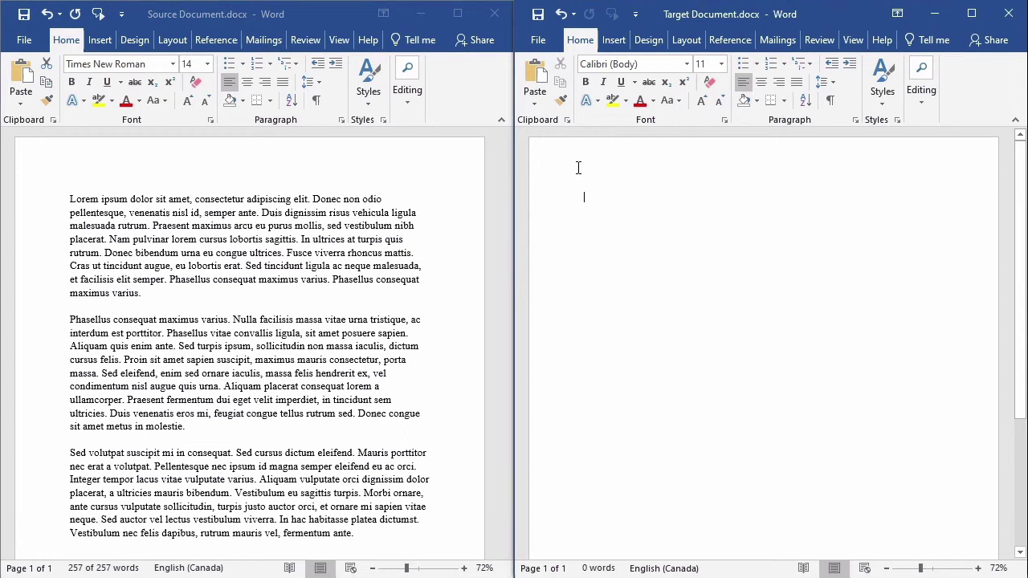
left_click(533, 102)
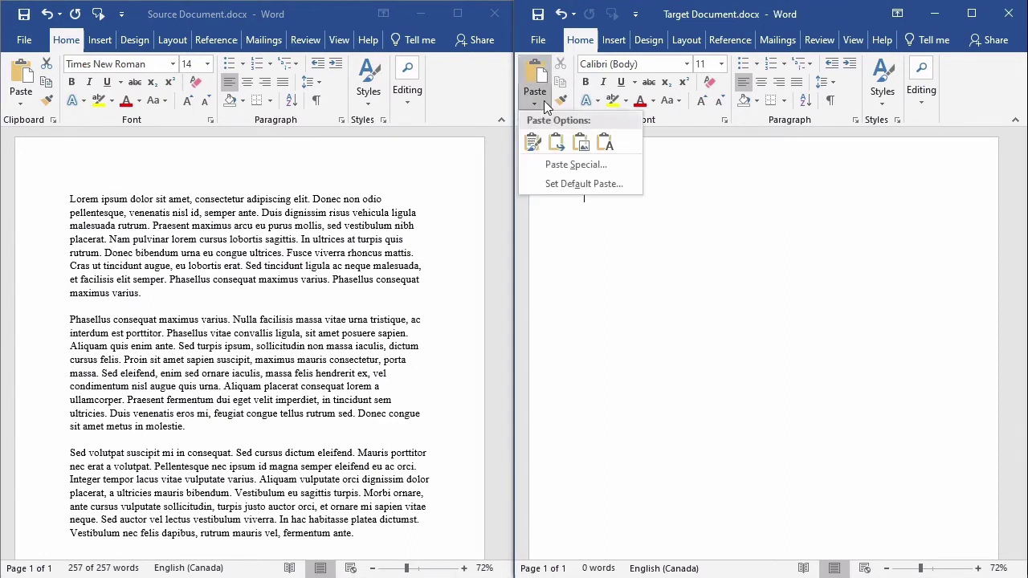
left_click(533, 145)
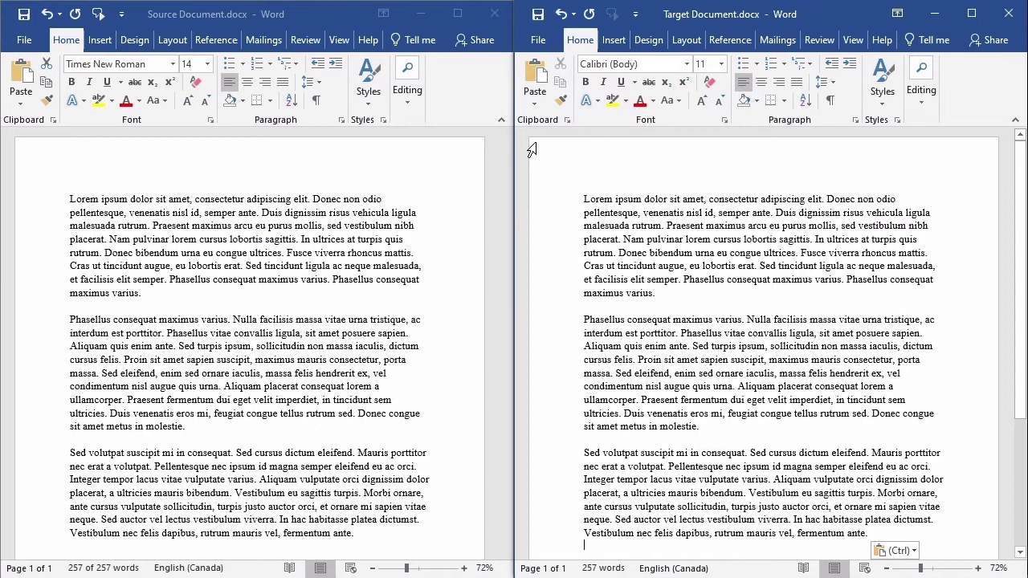
left_click(560, 14)
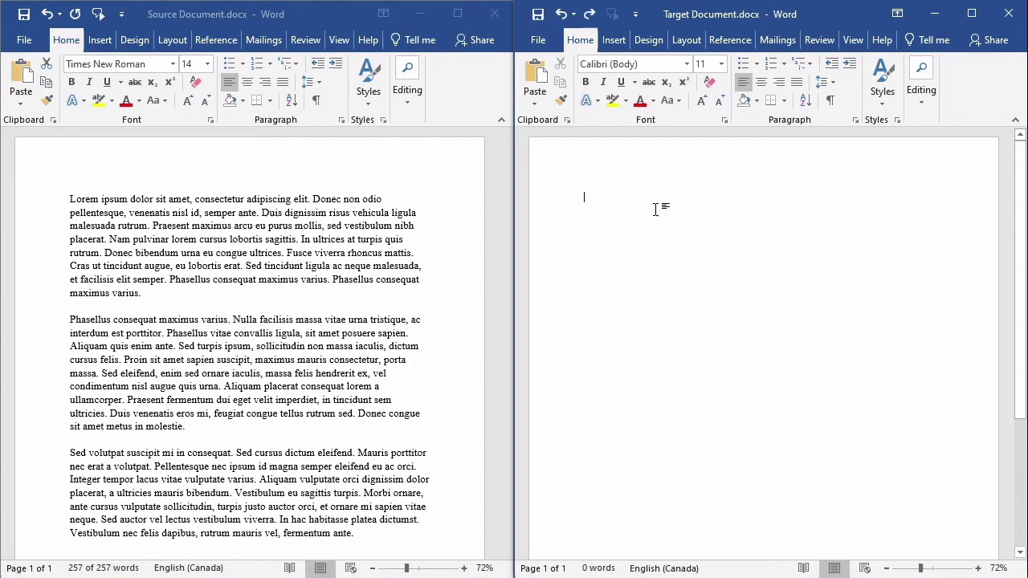
- Paste the copied text into the blank target document again, keeping source formatting, and select its first paragraph
right_click(587, 201)
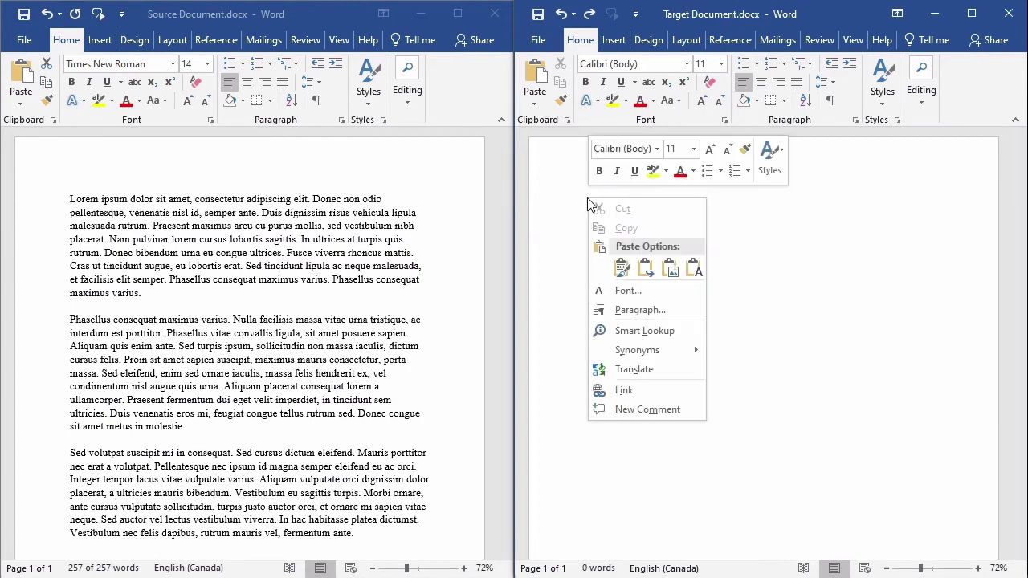
left_click(620, 269)
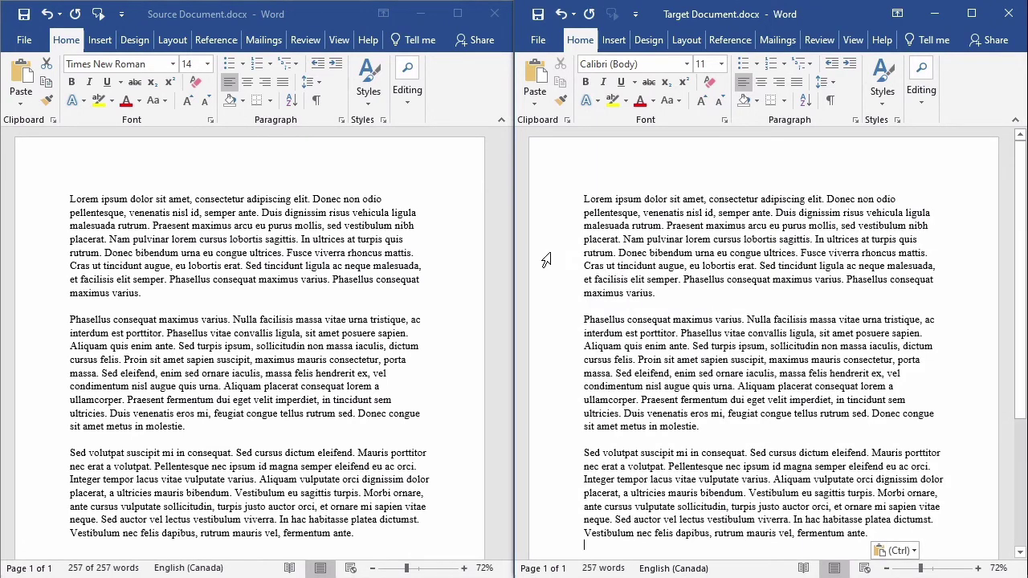
left_click_drag(584, 198, 665, 294)
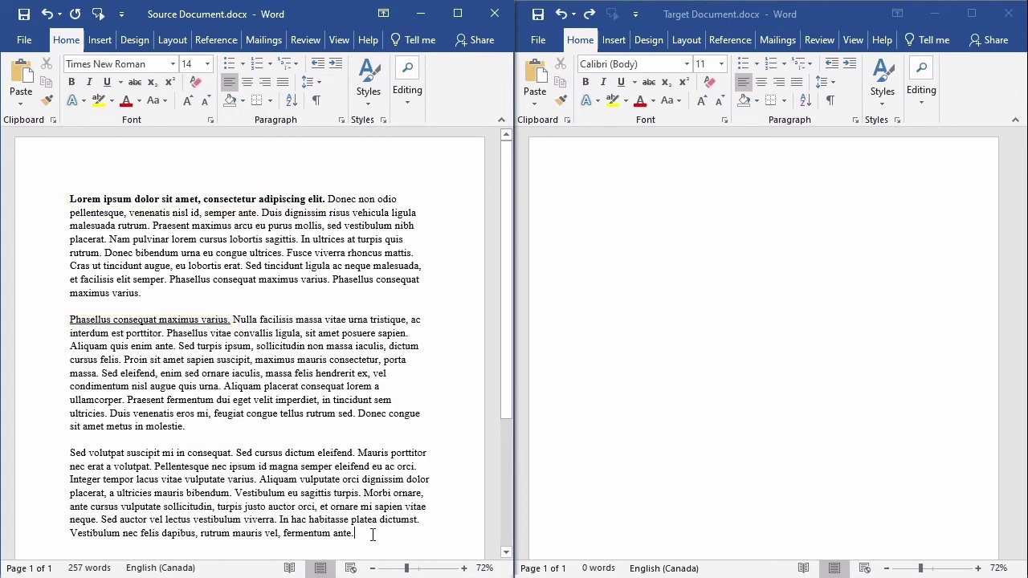
- Copy the whole source text with its bold and underlined sentences into the target document using merged formatting, and undo the paste
key("ctrl+a")
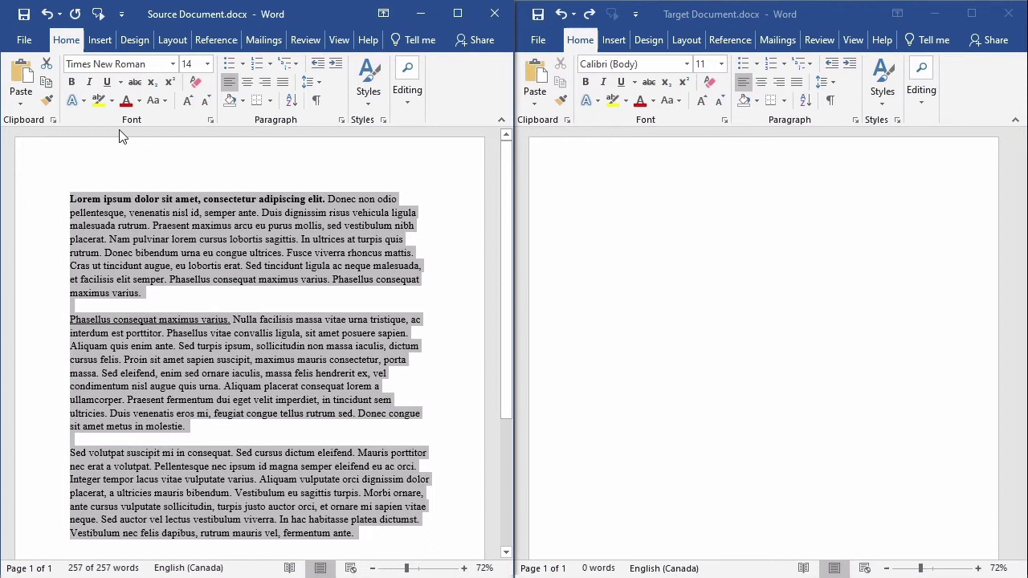
left_click(47, 83)
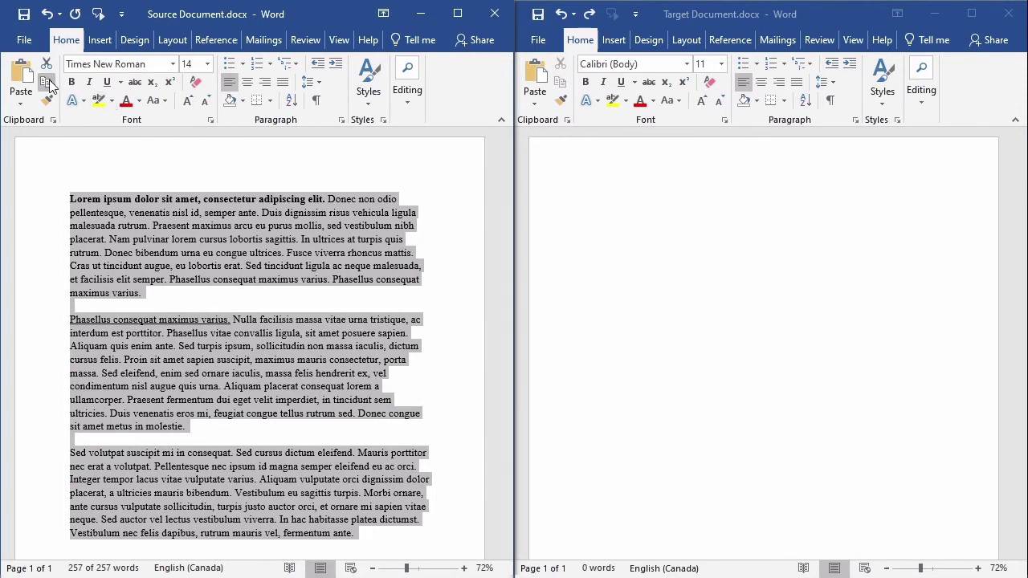
left_click(576, 220)
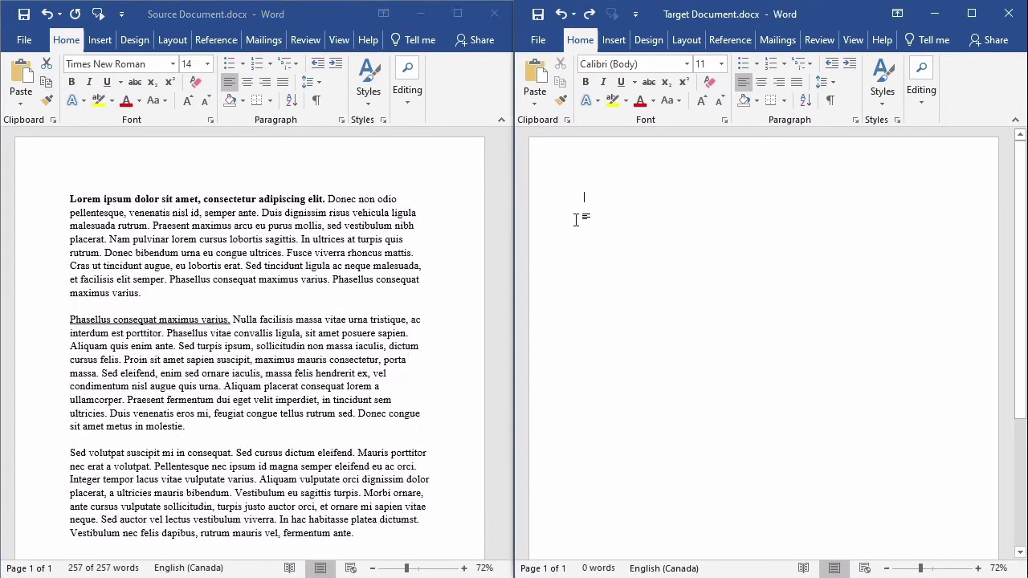
right_click(623, 200)
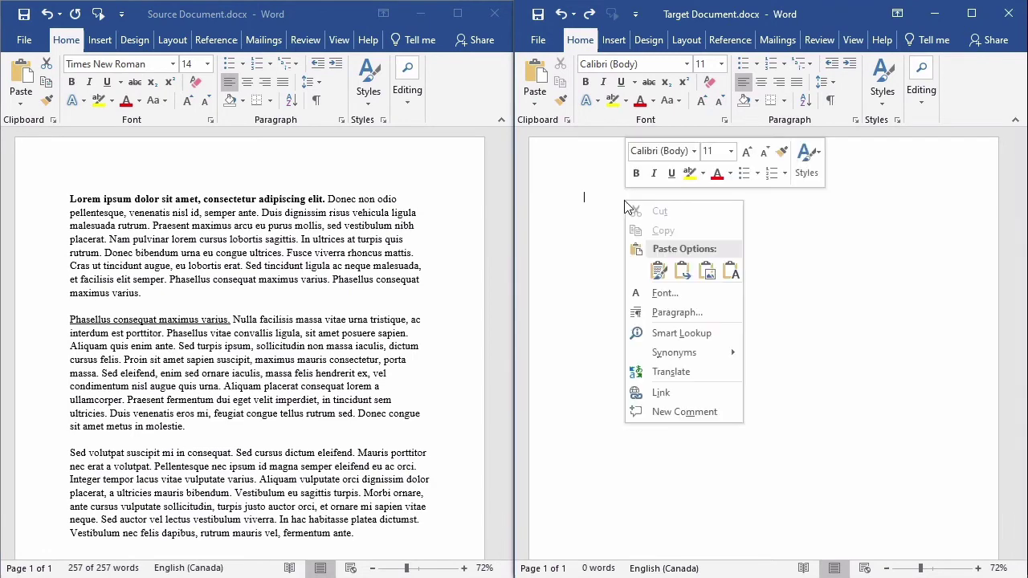
left_click(682, 274)
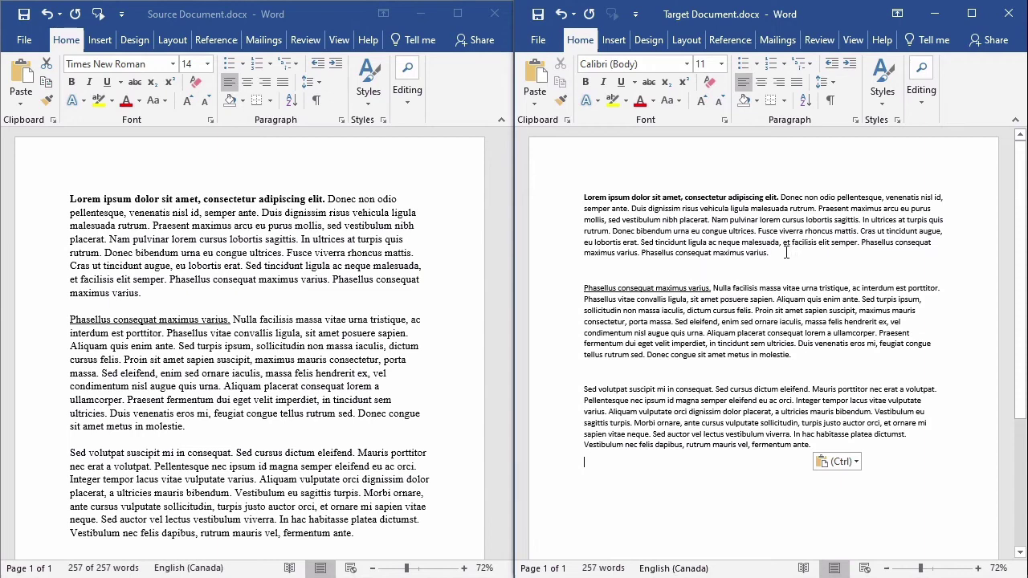
left_click_drag(779, 253, 784, 198)
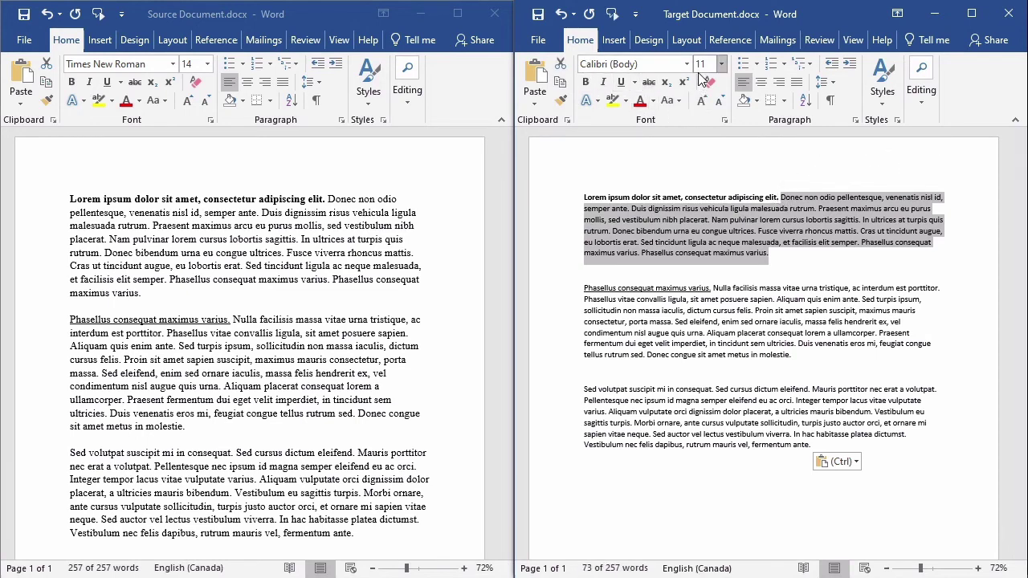
key("ctrl+z")
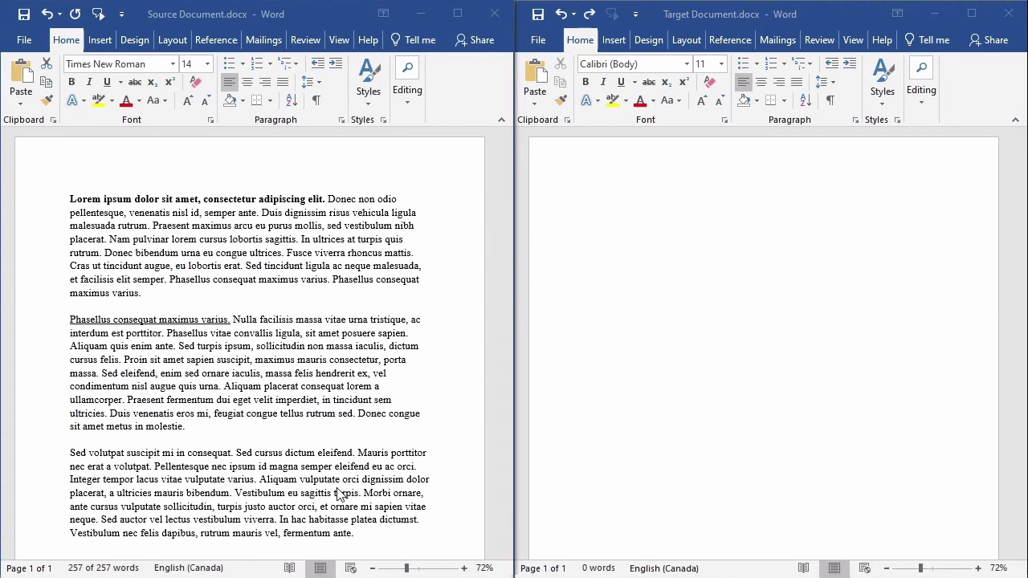
- Copy the whole source text into the blank target document as text only, and select the first pasted paragraph
left_click(338, 493)
left_click_drag(360, 533, 23, 199)
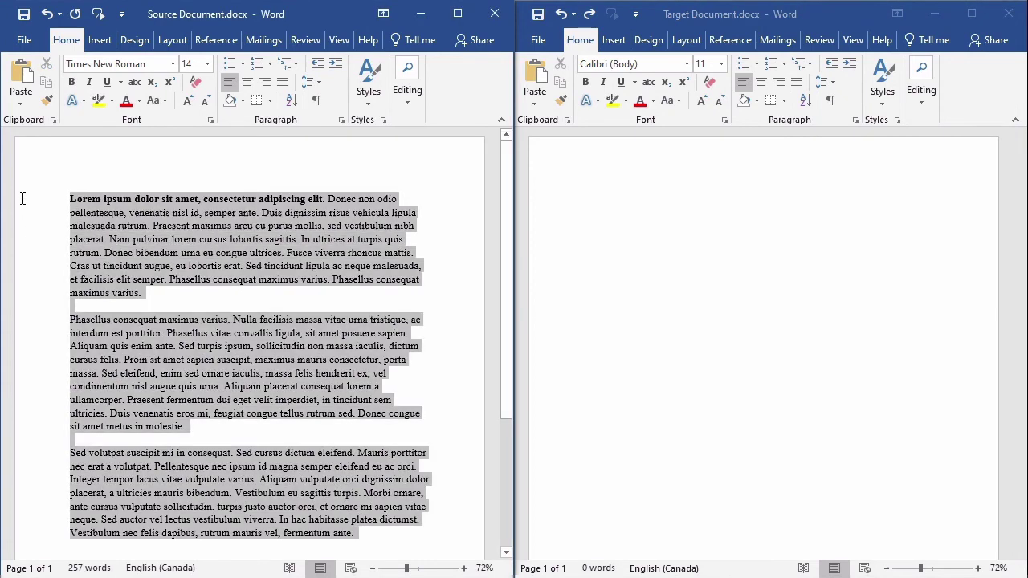
right_click(118, 222)
left_click(156, 248)
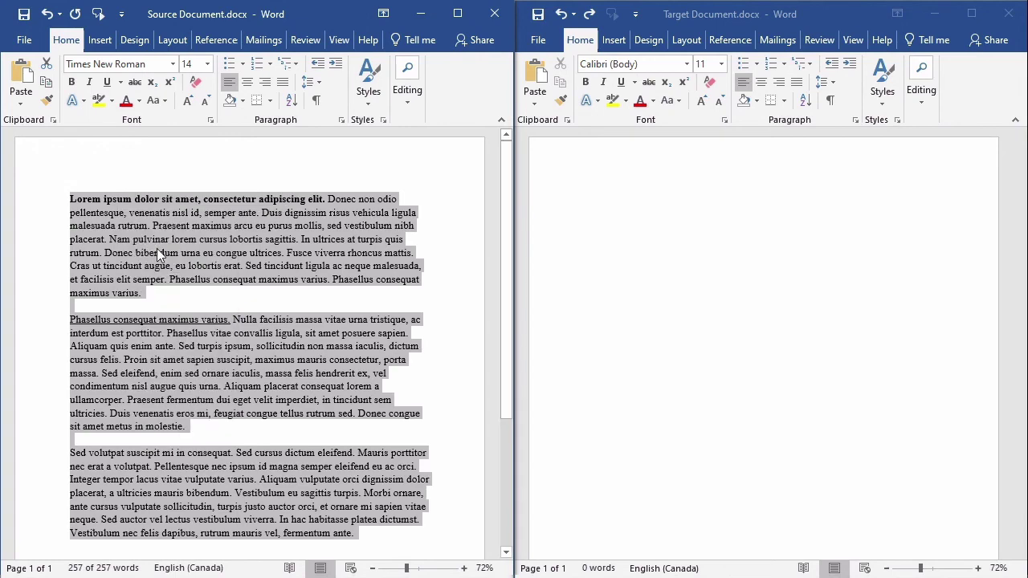
left_click(562, 252)
right_click(653, 234)
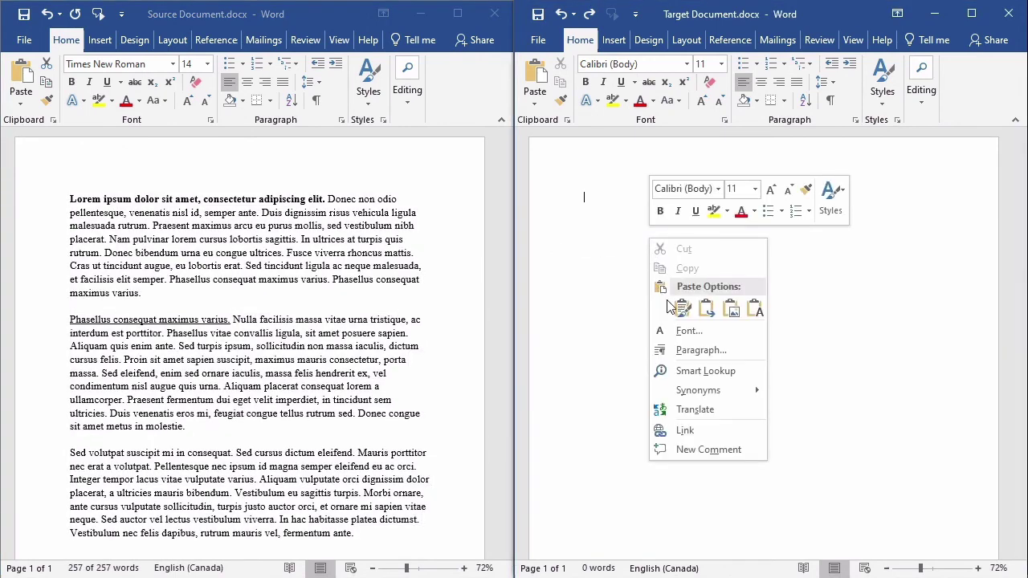
left_click(755, 310)
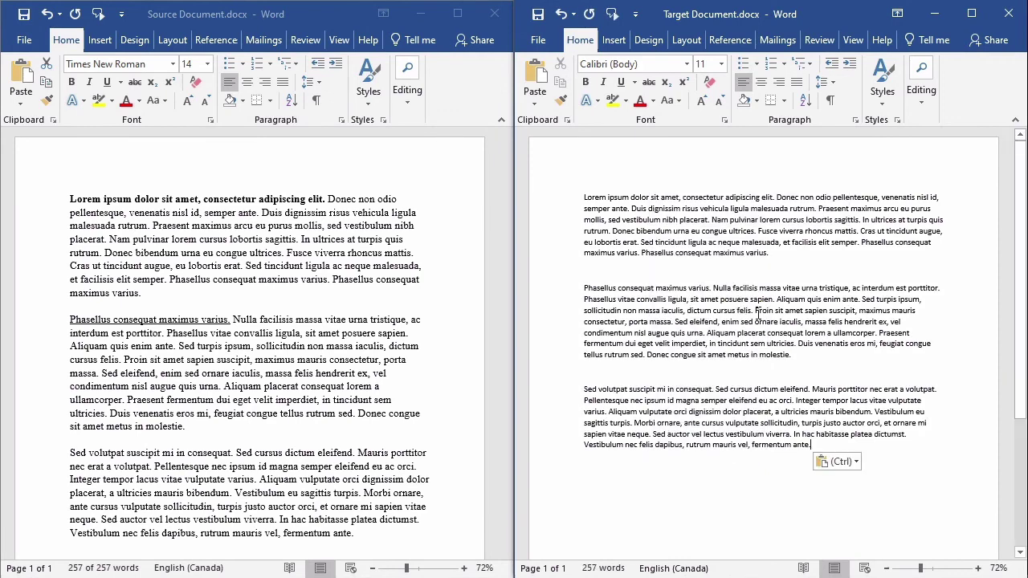
key("Escape")
left_click_drag(776, 252, 521, 197)
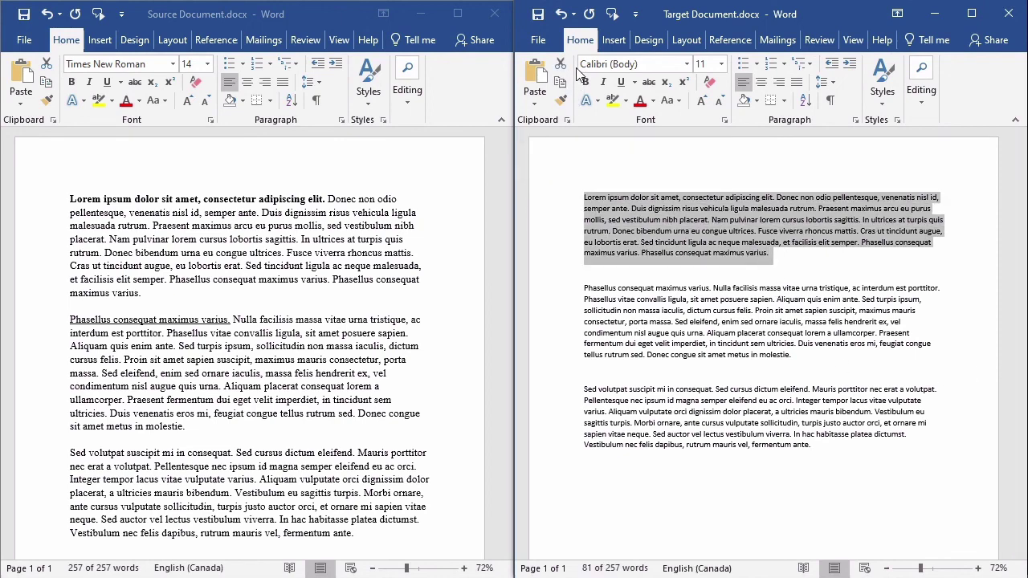